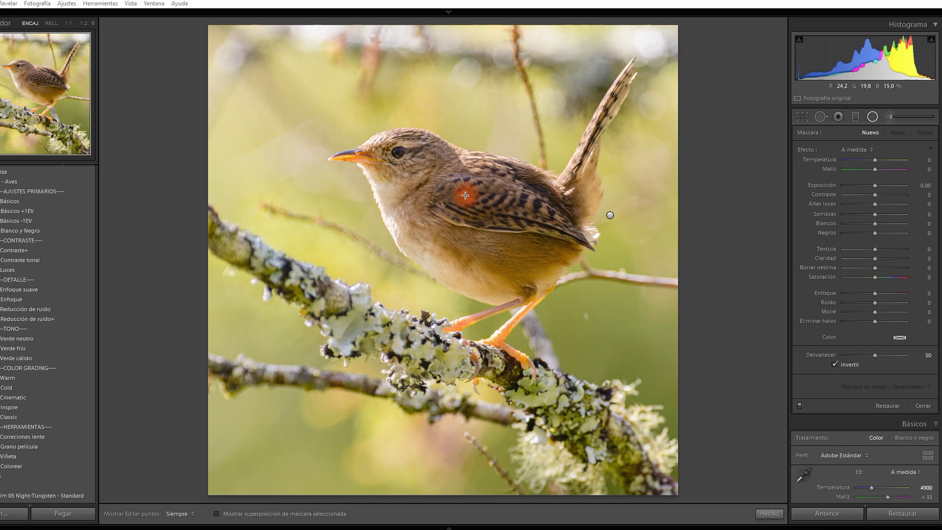
Compare before and after, then leave the radial filter and undo Shadows back to +35
{"action": "key", "text": "y"}
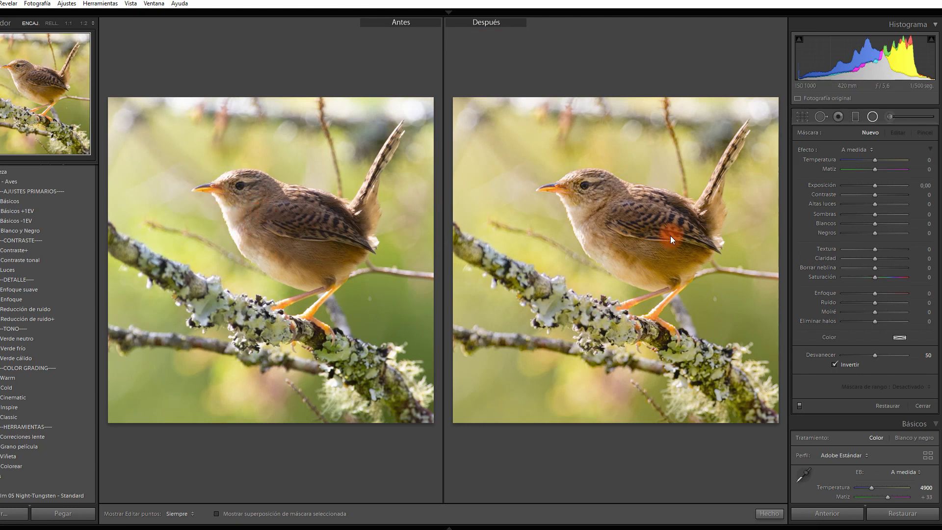
{"action": "key", "text": "y"}
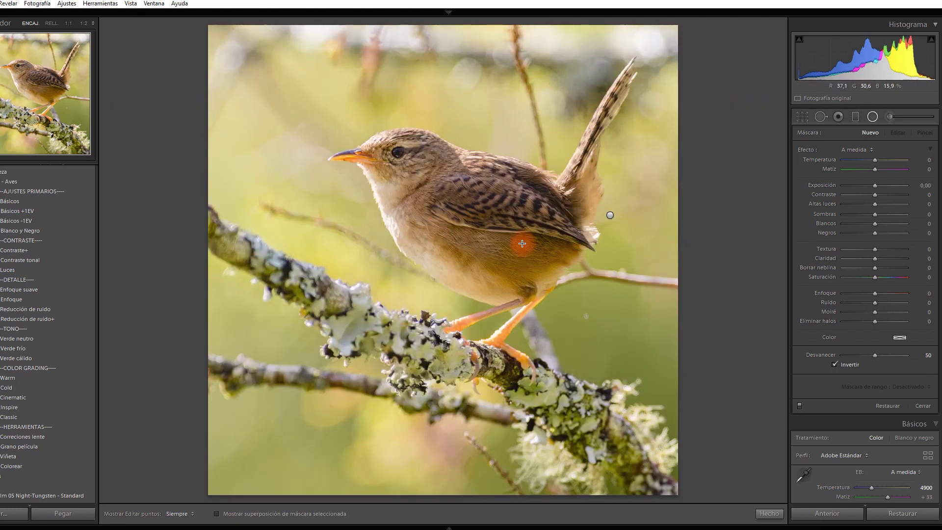
{"action": "left_click", "coordinate": [873, 116]}
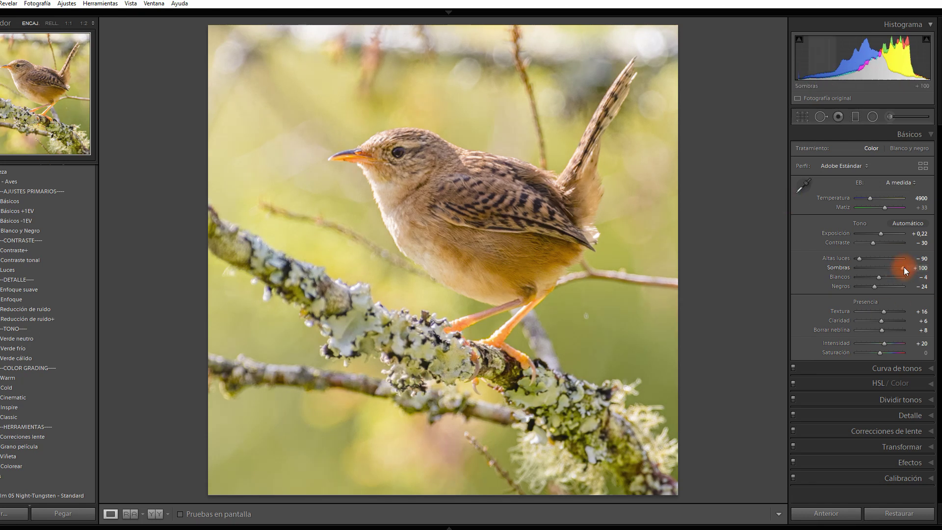
{"action": "key", "text": "ctrl+z"}
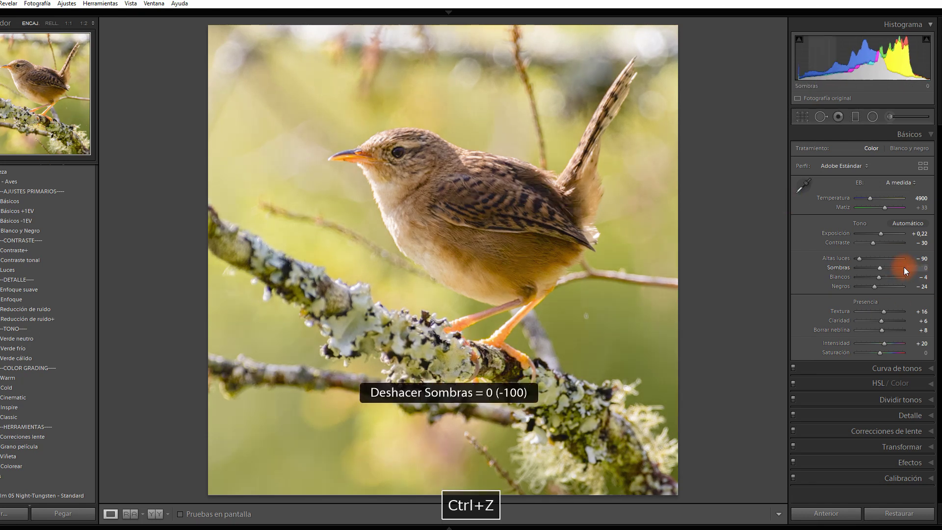
{"action": "key", "text": "ctrl+z"}
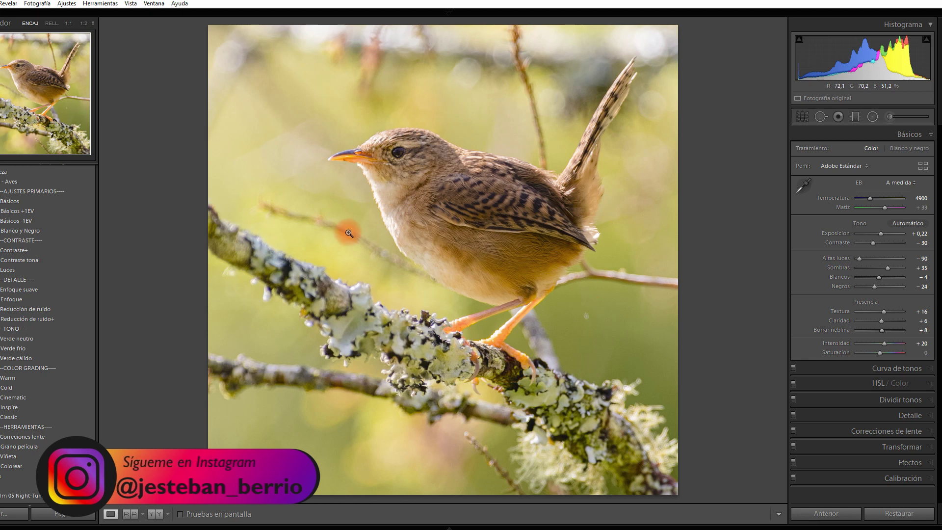
Draw a radial filter over the wren: exposure 0.28, contrast 18, shadows 19, whites 35, blacks -10, saturation -4
{"action": "left_click", "coordinate": [873, 118]}
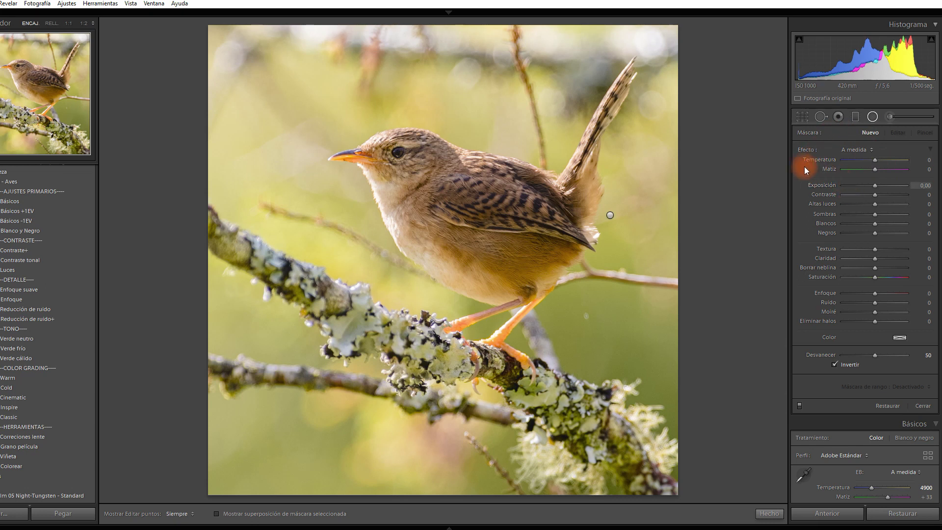
{"action": "left_click_drag", "start_coordinate": [876, 187], "coordinate": [878, 186]}
{"action": "left_click_drag", "start_coordinate": [875, 223], "coordinate": [887, 226]}
{"action": "left_click_drag", "start_coordinate": [876, 214], "coordinate": [879, 213]}
{"action": "left_click_drag", "start_coordinate": [875, 235], "coordinate": [871, 236]}
{"action": "left_click_drag", "start_coordinate": [877, 197], "coordinate": [880, 196]}
{"action": "left_click", "coordinate": [876, 277]}
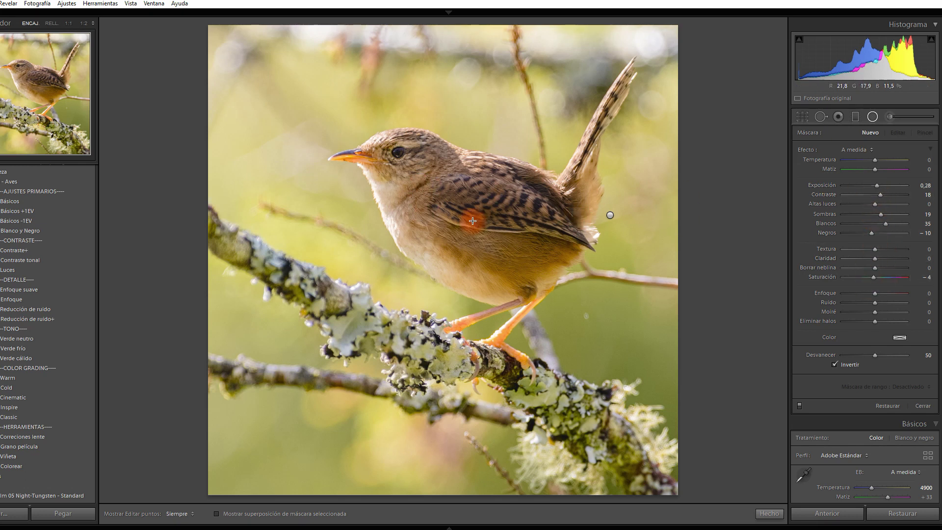
{"action": "left_click_drag", "start_coordinate": [473, 220], "coordinate": [321, 115]}
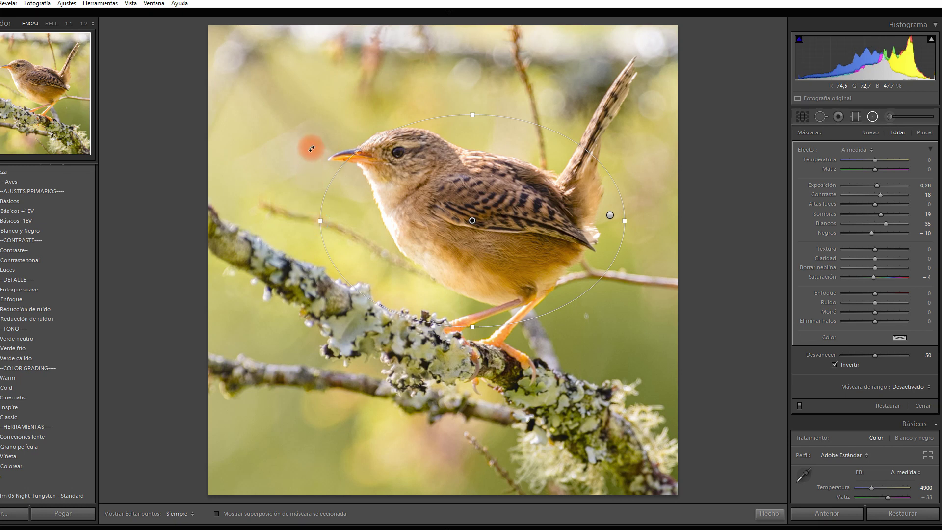
Rotate and shift the ellipse onto the wren's tilted body, then toggle the filter to compare
{"action": "left_click_drag", "start_coordinate": [312, 148], "coordinate": [312, 148]}
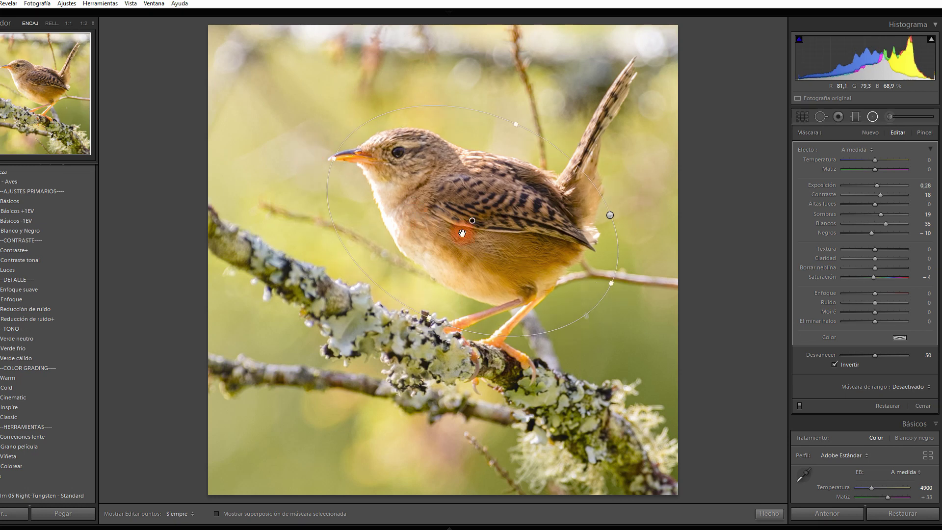
{"action": "left_click_drag", "start_coordinate": [463, 233], "coordinate": [462, 230]}
{"action": "left_click", "coordinate": [799, 405]}
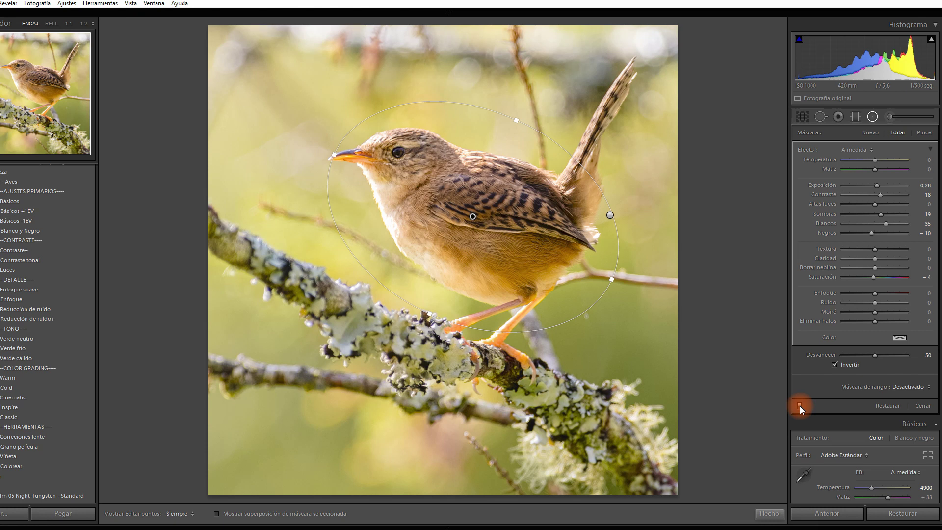
{"action": "left_click", "coordinate": [800, 406]}
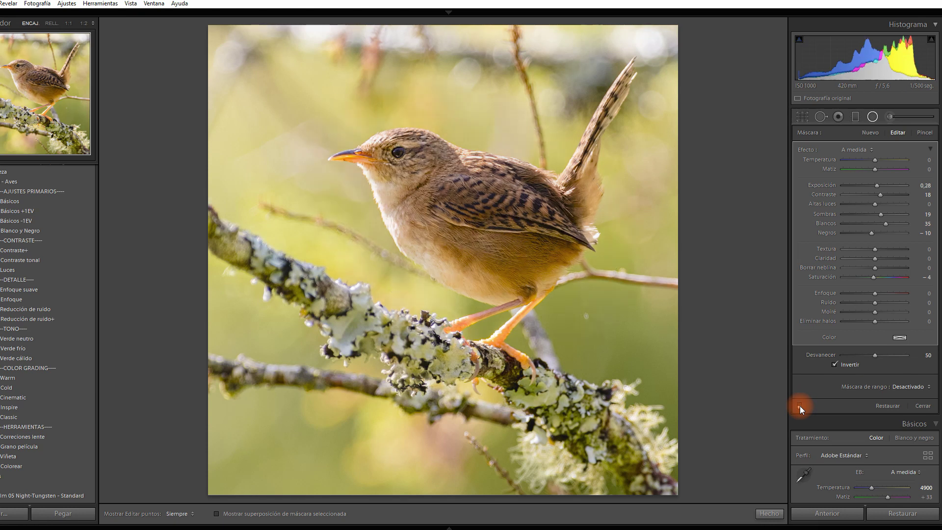
{"action": "left_click", "coordinate": [800, 405]}
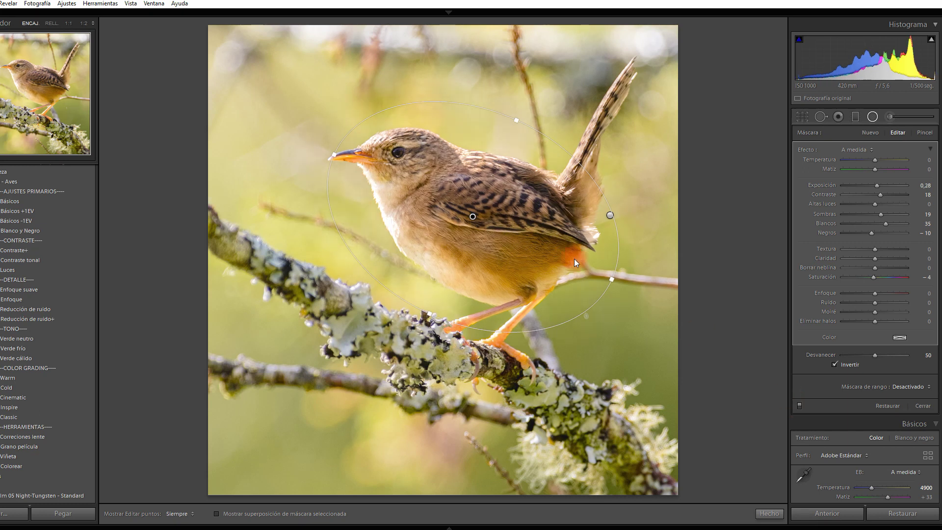
{"action": "left_click", "coordinate": [489, 221]}
Set the filter's shadows to 53, contrast to 40 and blacks to -15, then toggle it to compare
{"action": "left_click", "coordinate": [888, 216]}
{"action": "left_click", "coordinate": [892, 216]}
{"action": "left_click", "coordinate": [879, 194]}
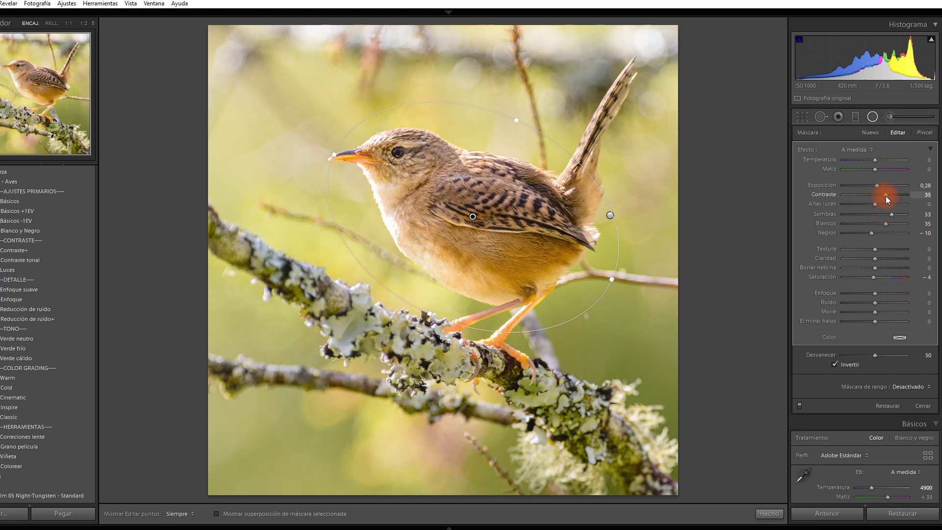
{"action": "left_click_drag", "start_coordinate": [887, 197], "coordinate": [889, 199]}
{"action": "left_click_drag", "start_coordinate": [870, 234], "coordinate": [870, 234]}
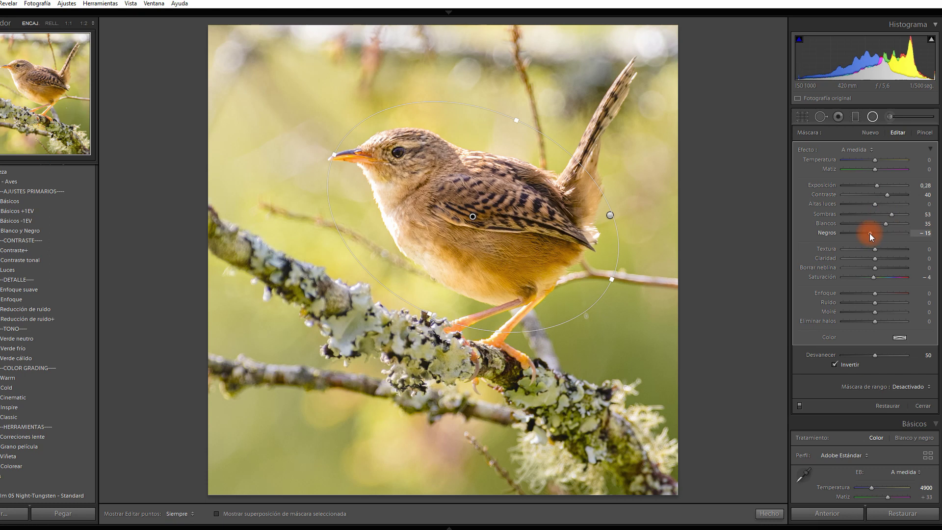
{"action": "left_click", "coordinate": [800, 405]}
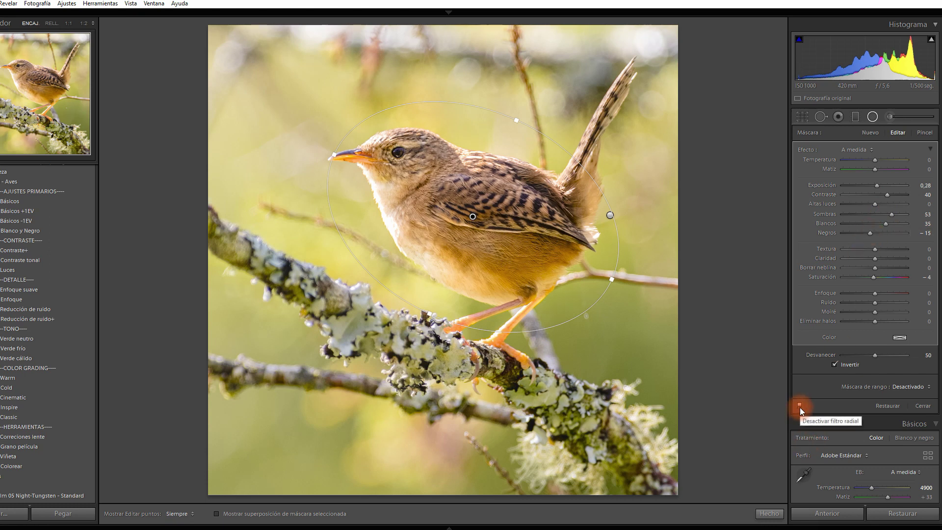
{"action": "left_click", "coordinate": [799, 406]}
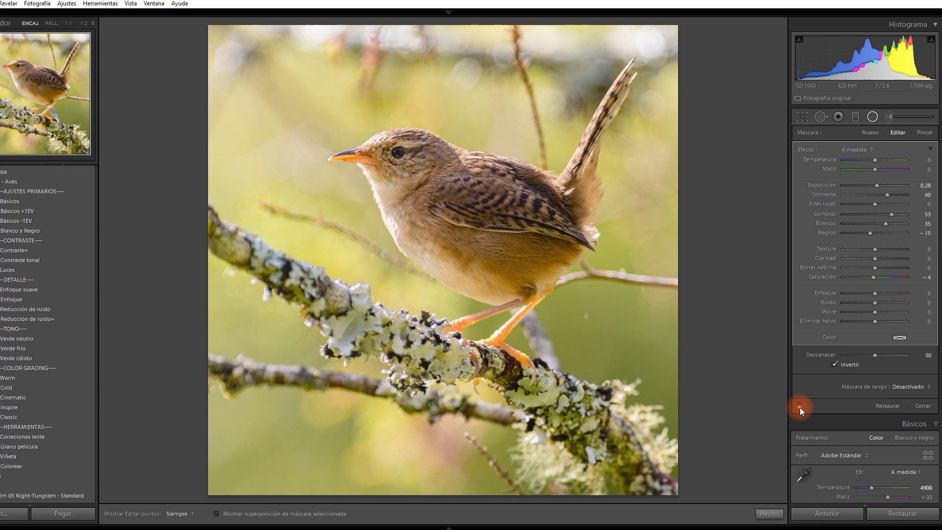
{"action": "left_click", "coordinate": [799, 406]}
{"action": "left_click", "coordinate": [799, 406]}
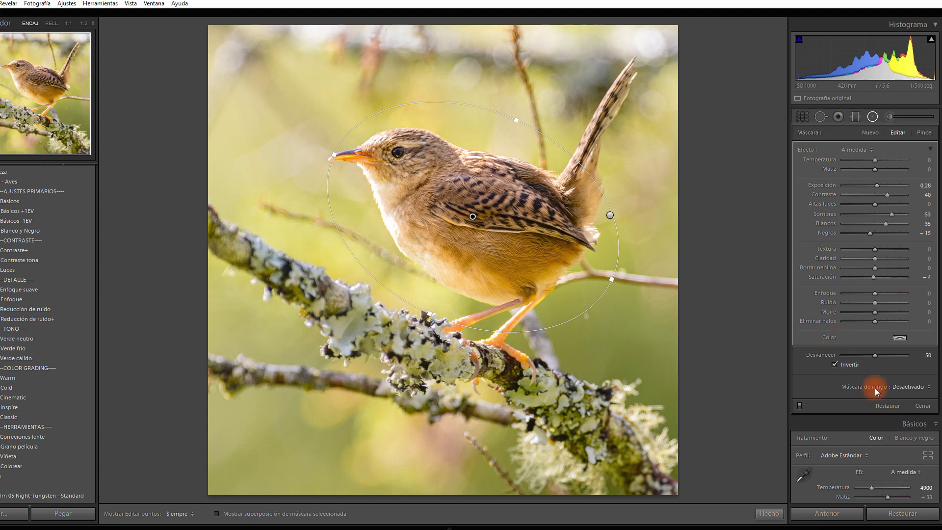
Limit the filter with a luminance range mask of 0–86, hide the mask preview, and toggle the filter off
{"action": "left_click", "coordinate": [909, 392]}
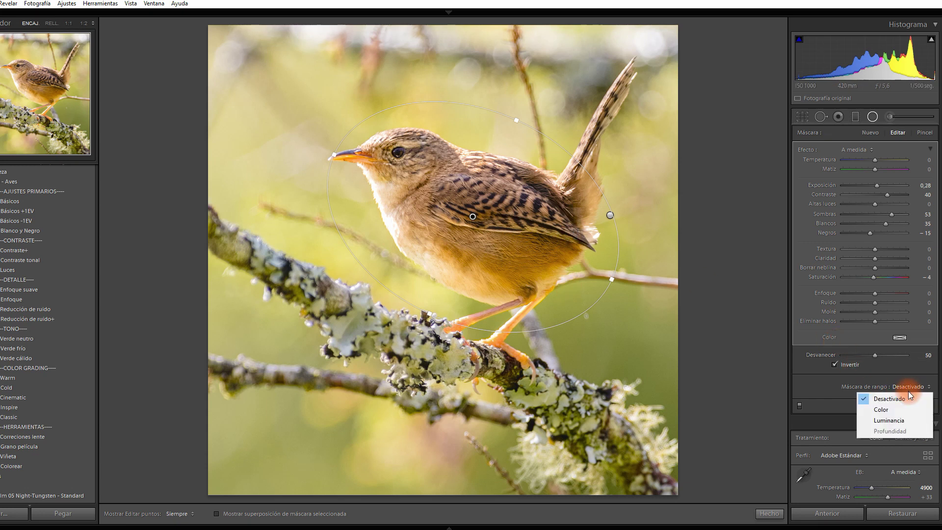
{"action": "left_click", "coordinate": [898, 421]}
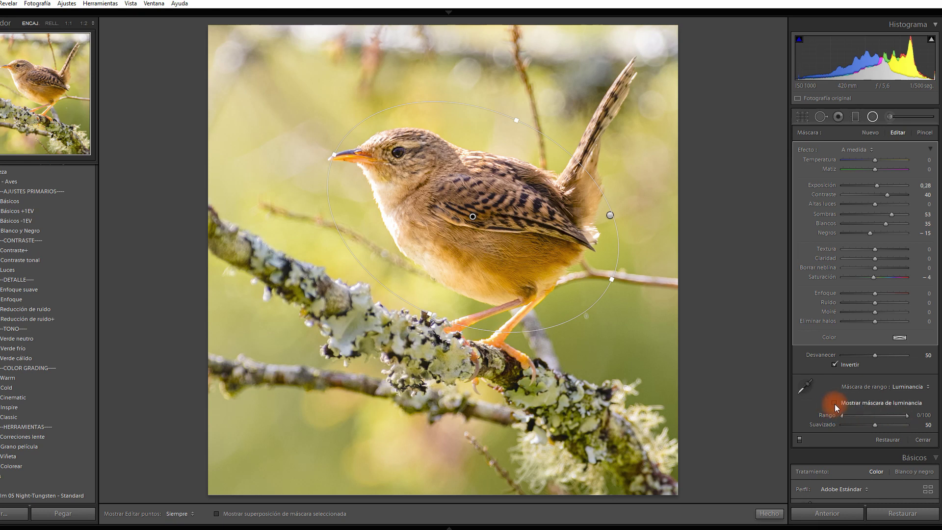
{"action": "left_click_drag", "start_coordinate": [901, 412], "coordinate": [897, 416]}
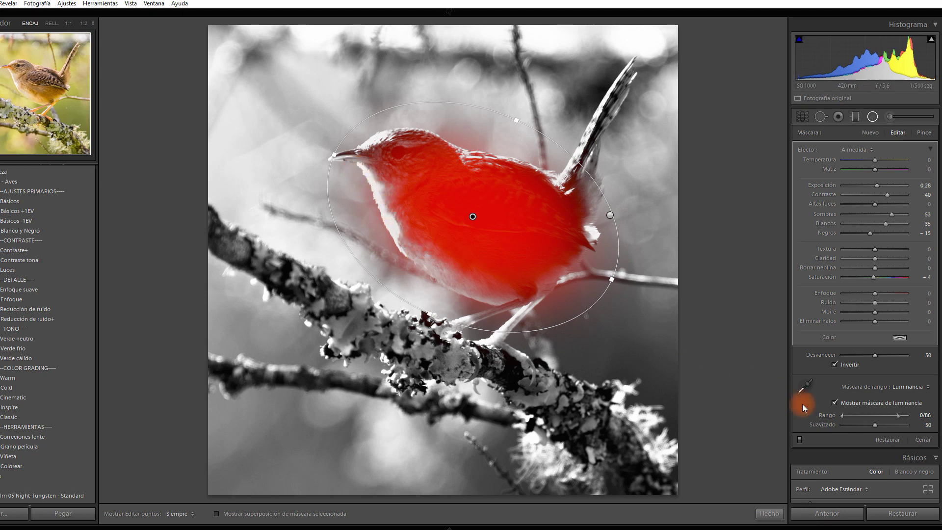
{"action": "left_click", "coordinate": [835, 403]}
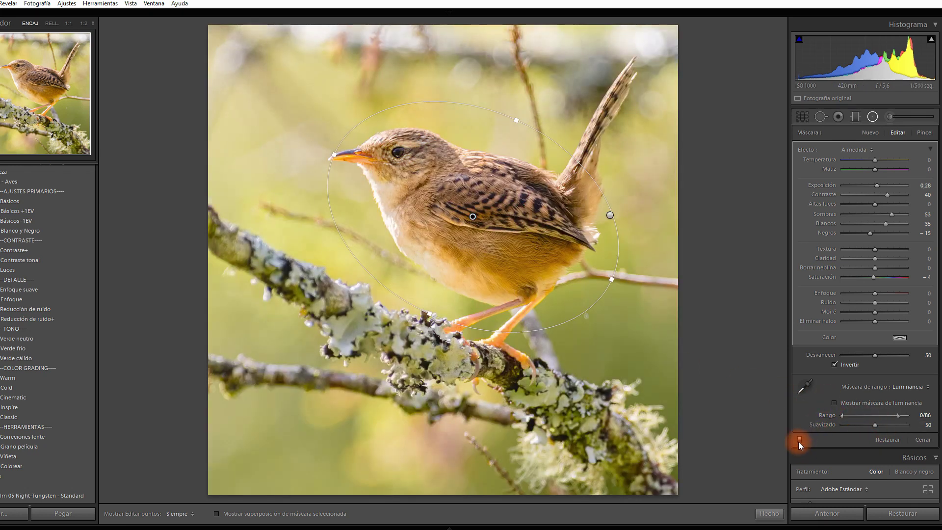
{"action": "left_click", "coordinate": [799, 441]}
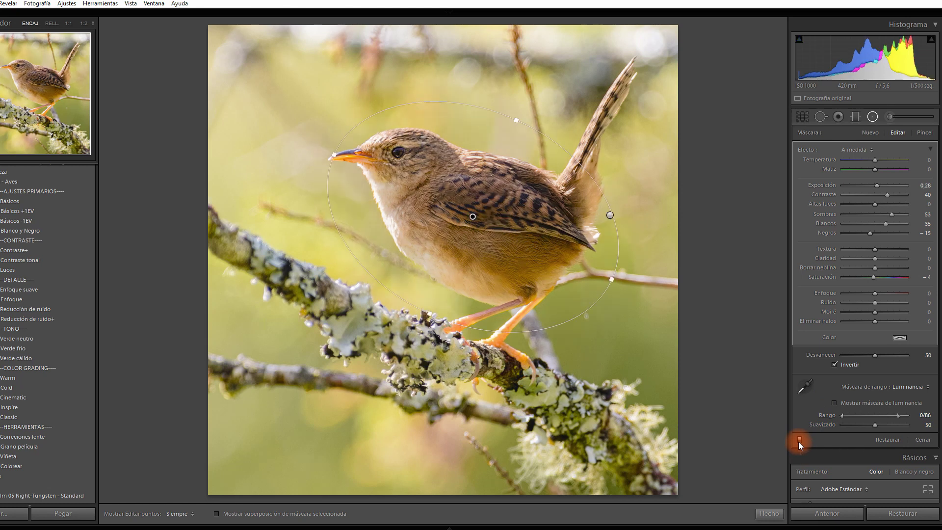